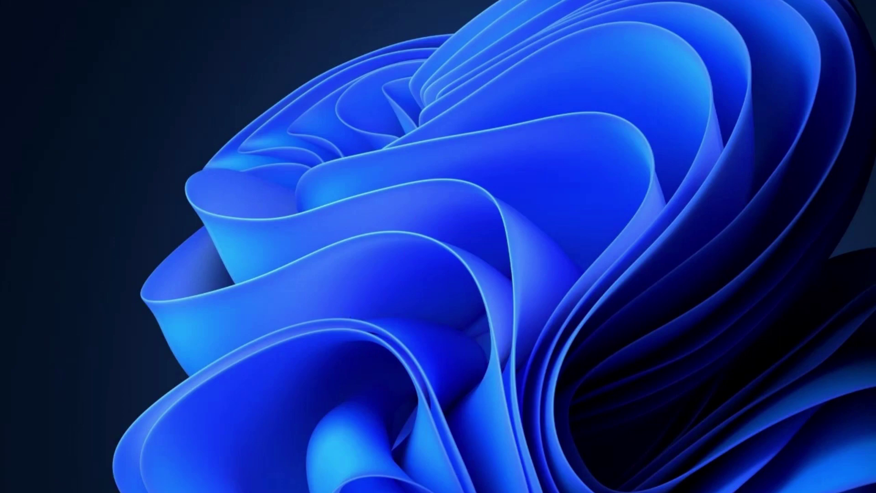
Step: Open Windows Update in Settings to review the pending KB5025224 cumulative update
{"action": "key", "text": "super+x"}
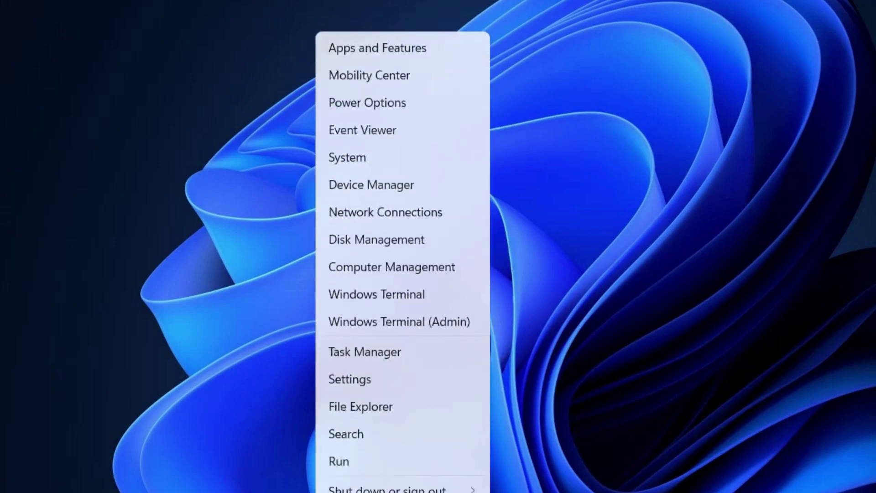
{"action": "left_click", "coordinate": [355, 380]}
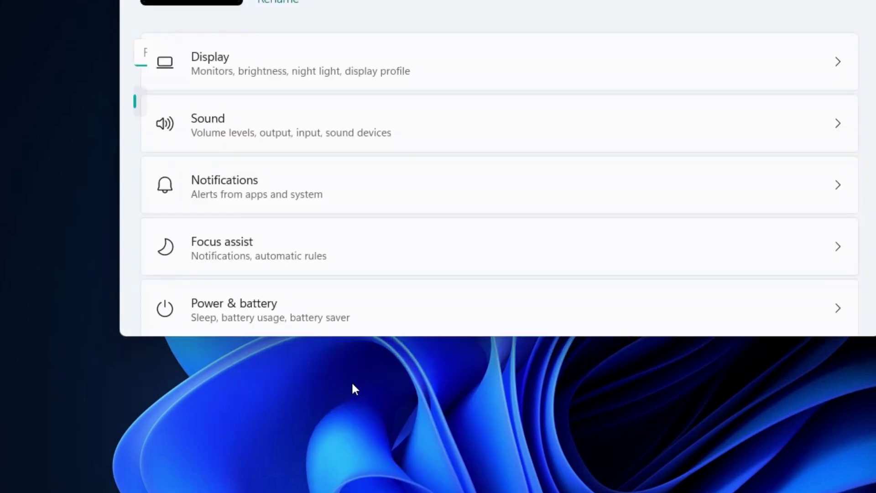
{"action": "scroll", "coordinate": [181, 216], "scroll_direction": "down", "scroll_amount": 3}
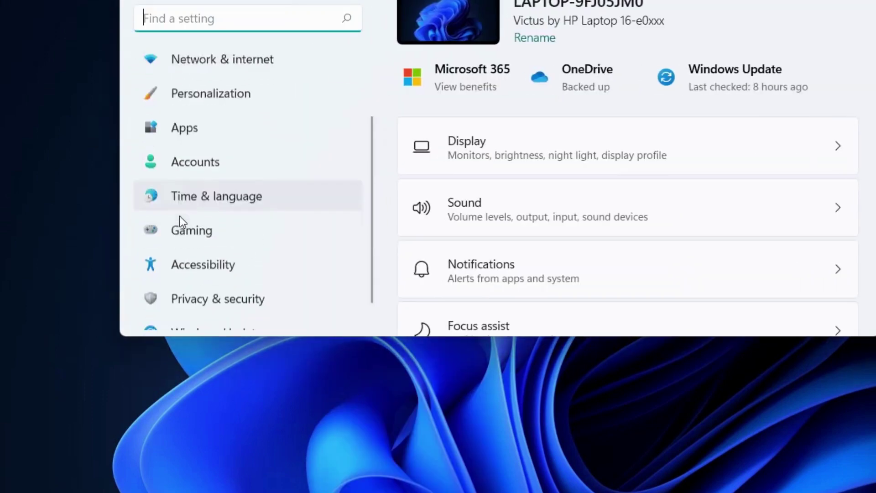
{"action": "left_click", "coordinate": [227, 313]}
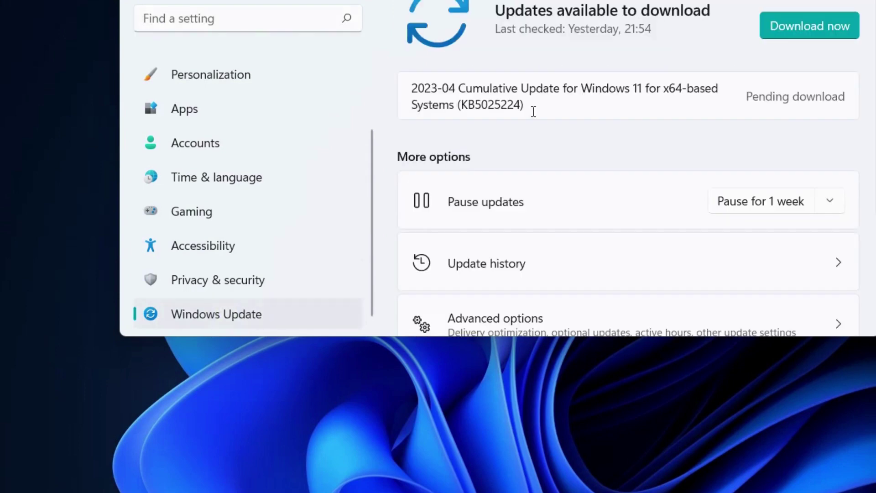
Step: Check Optional updates under Advanced options (none available), then return to Windows Update
{"action": "scroll", "coordinate": [586, 106], "scroll_direction": "down", "scroll_amount": 4}
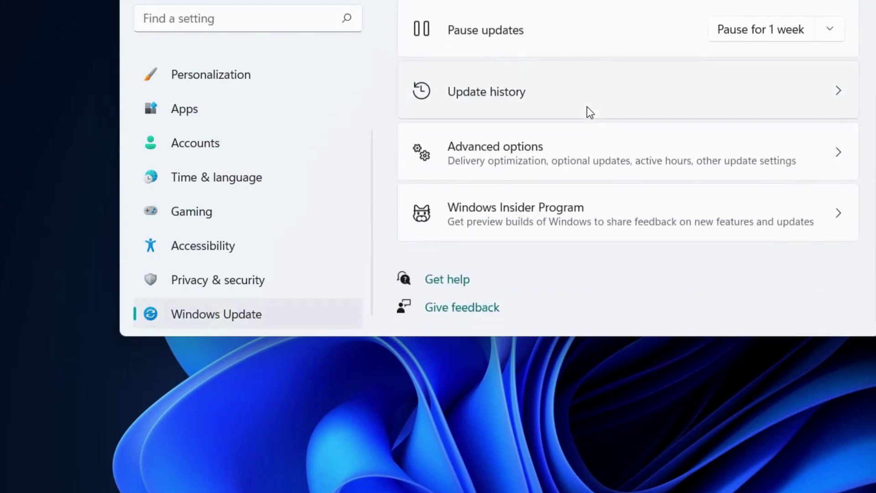
{"action": "left_click", "coordinate": [503, 157]}
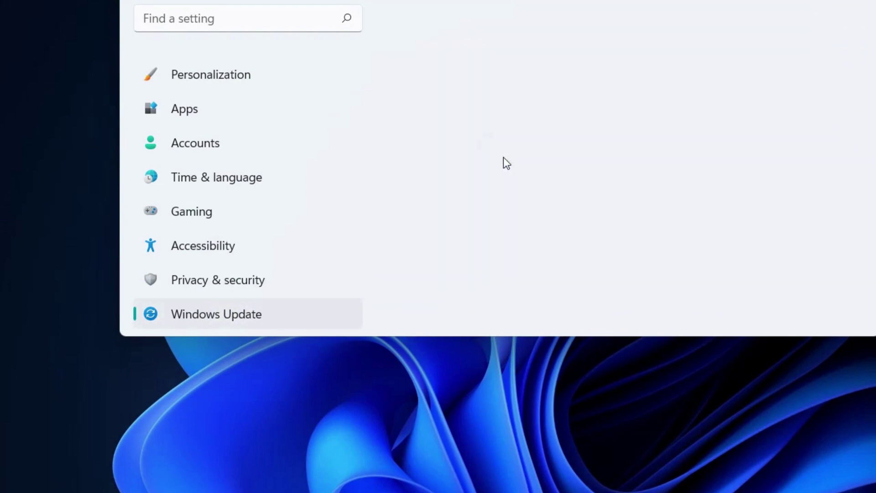
{"action": "scroll", "coordinate": [499, 149], "scroll_direction": "down", "scroll_amount": 5}
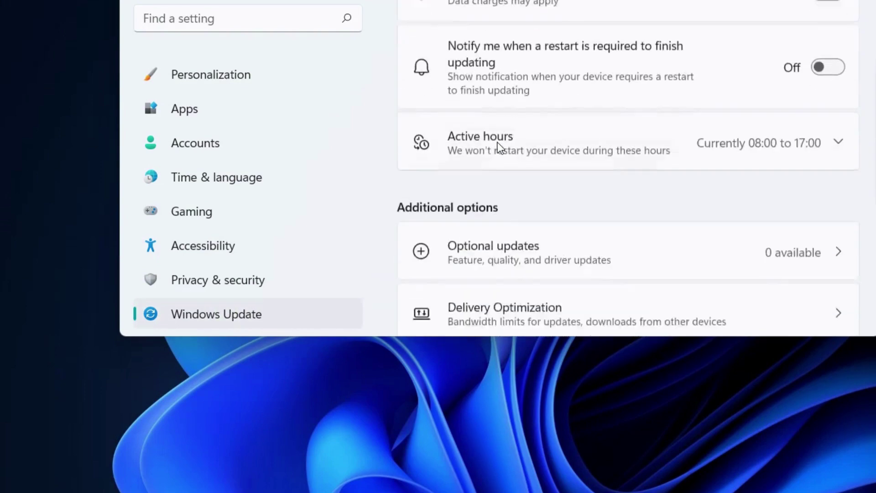
{"action": "scroll", "coordinate": [497, 145], "scroll_direction": "down", "scroll_amount": 2}
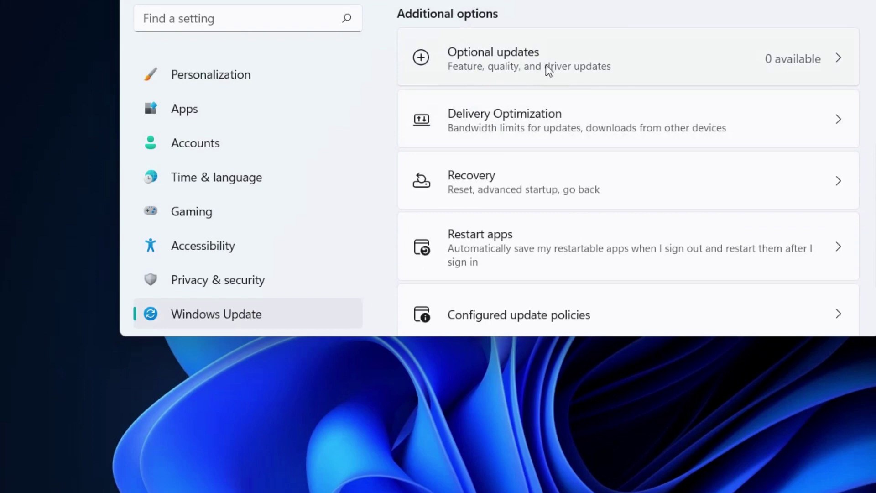
{"action": "left_click", "coordinate": [513, 66]}
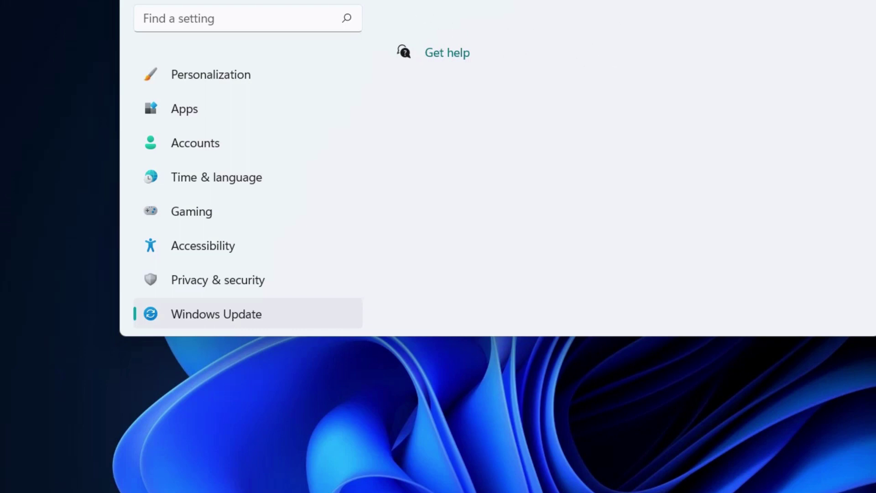
{"action": "key", "text": "alt+Left"}
{"action": "key", "text": "alt+Left"}
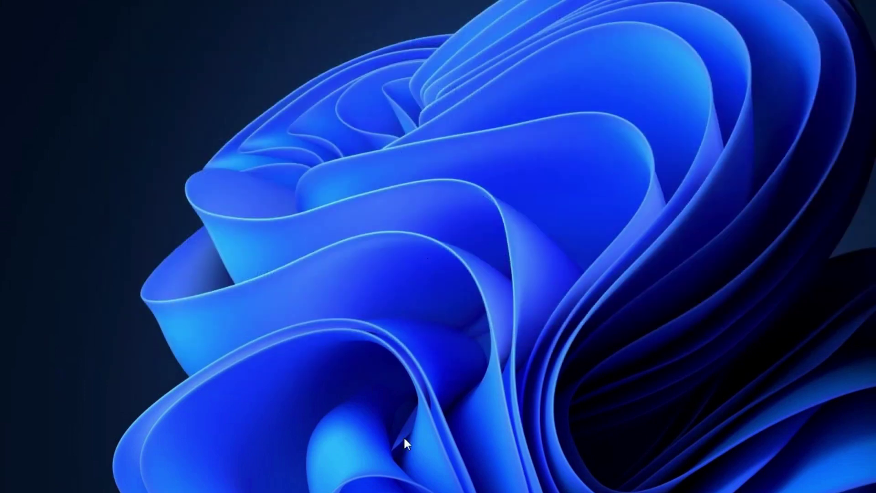
Step: Open Device Manager and expand the Network adapters list
{"action": "key", "text": "super+x"}
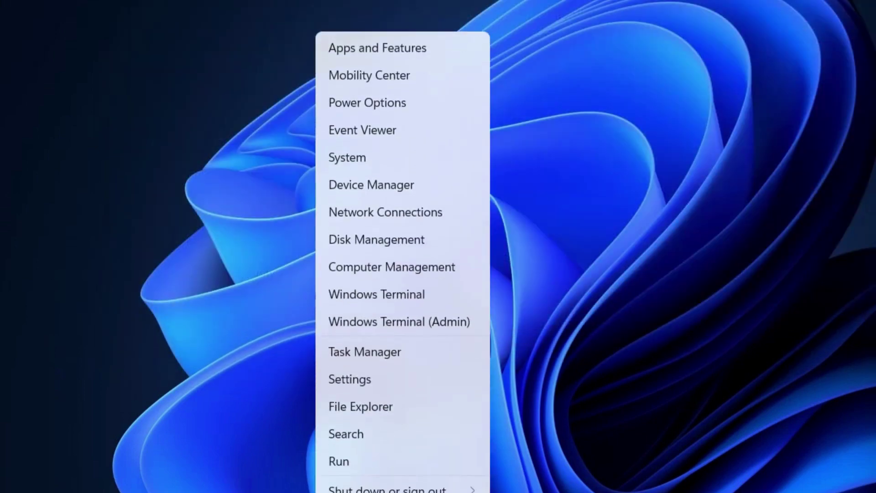
{"action": "left_click", "coordinate": [386, 184]}
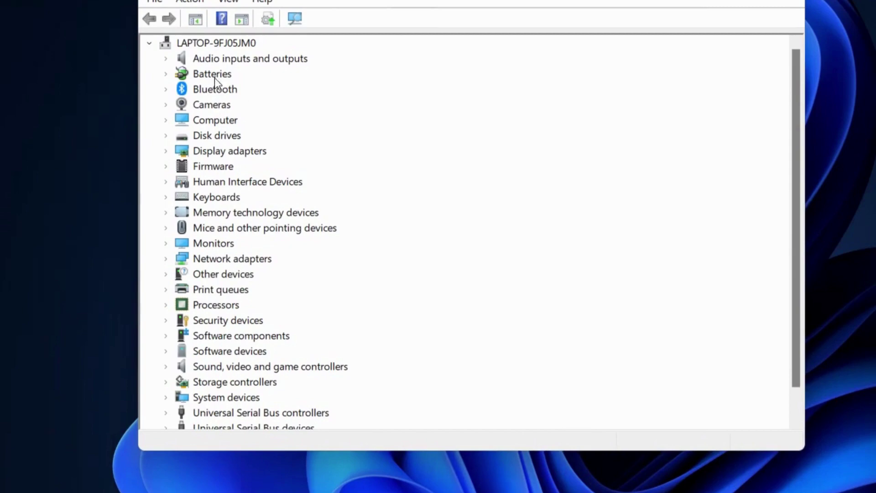
{"action": "scroll", "coordinate": [230, 250], "scroll_direction": "down", "scroll_amount": 1}
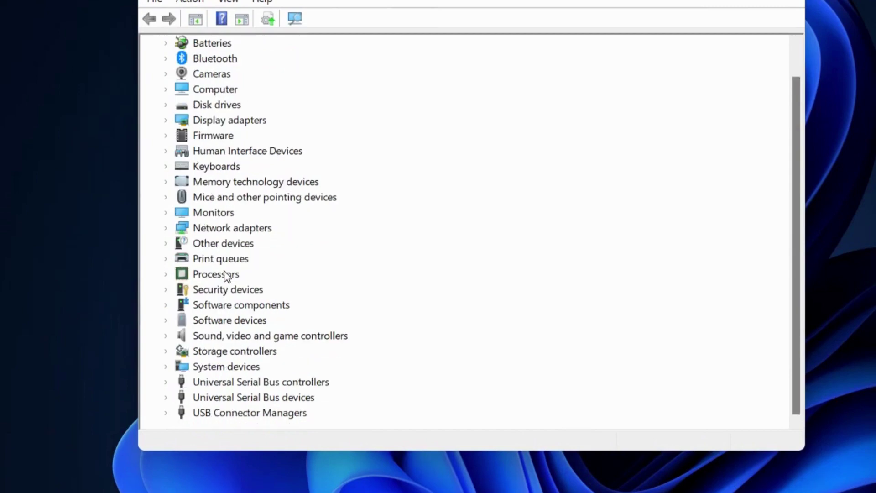
{"action": "left_click", "coordinate": [166, 228]}
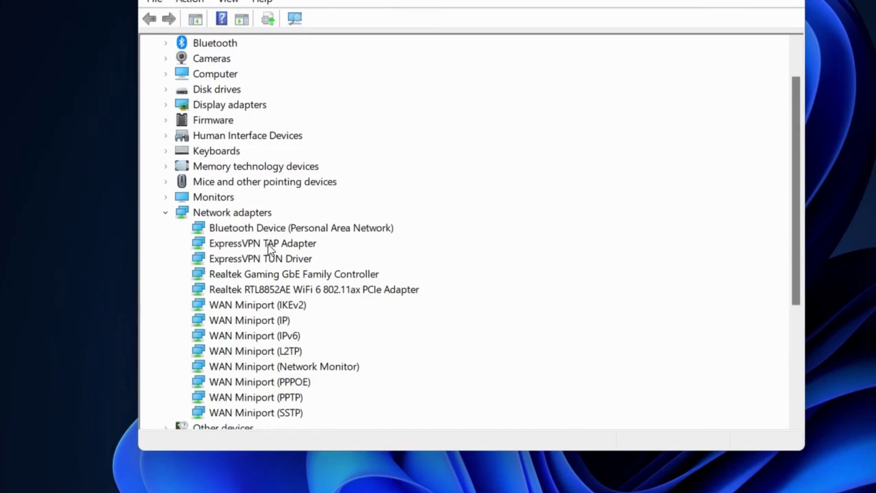
{"action": "scroll", "coordinate": [271, 266], "scroll_direction": "down", "scroll_amount": 1}
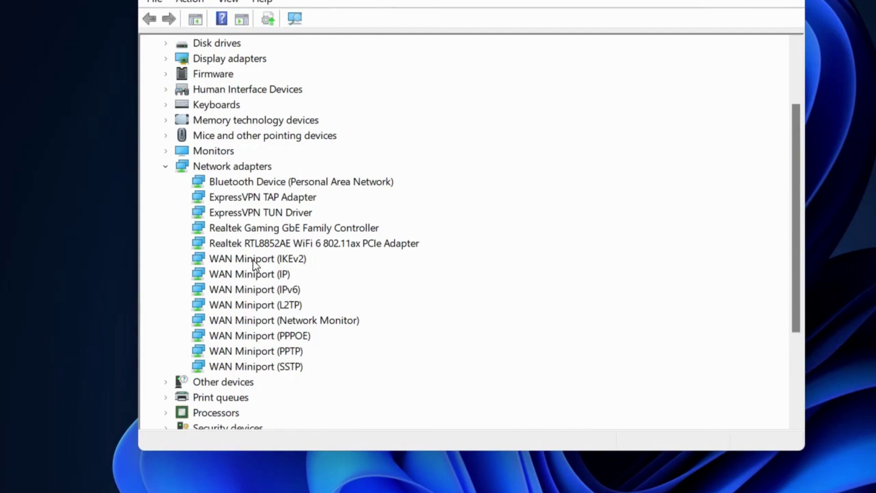
Step: Inspect the ExpressVPN TUN Driver's details (version 0.8.0.0, dated 28-09-2021), then close its properties
{"action": "right_click", "coordinate": [228, 219]}
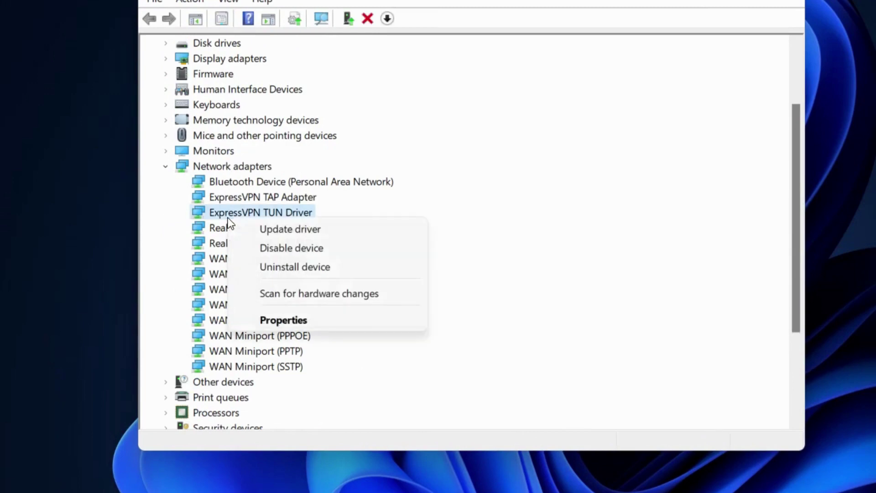
{"action": "left_click", "coordinate": [303, 320]}
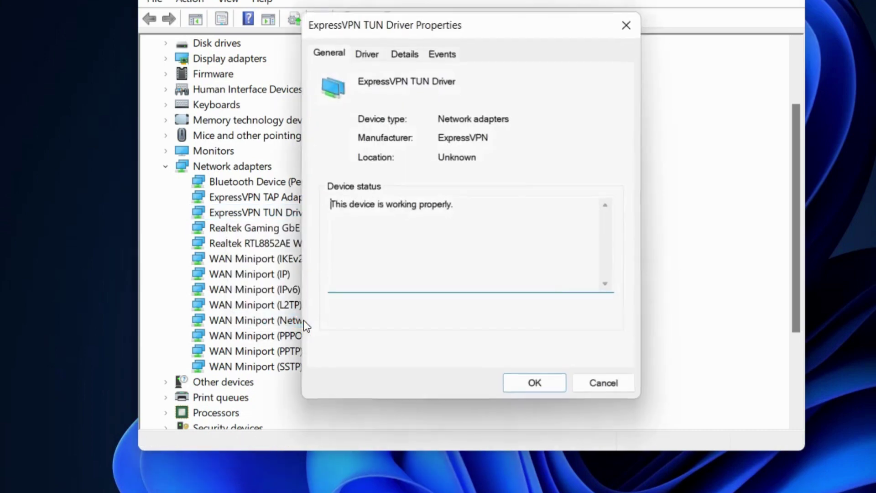
{"action": "left_click", "coordinate": [369, 57]}
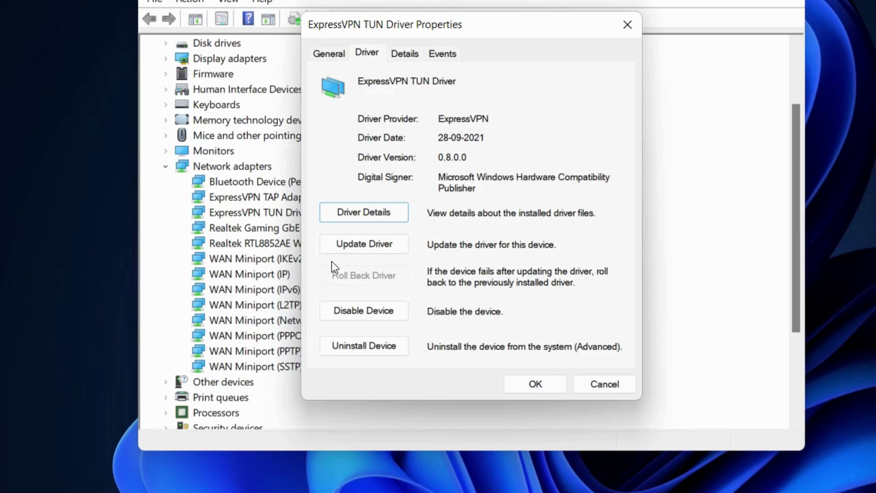
{"action": "left_click", "coordinate": [532, 384]}
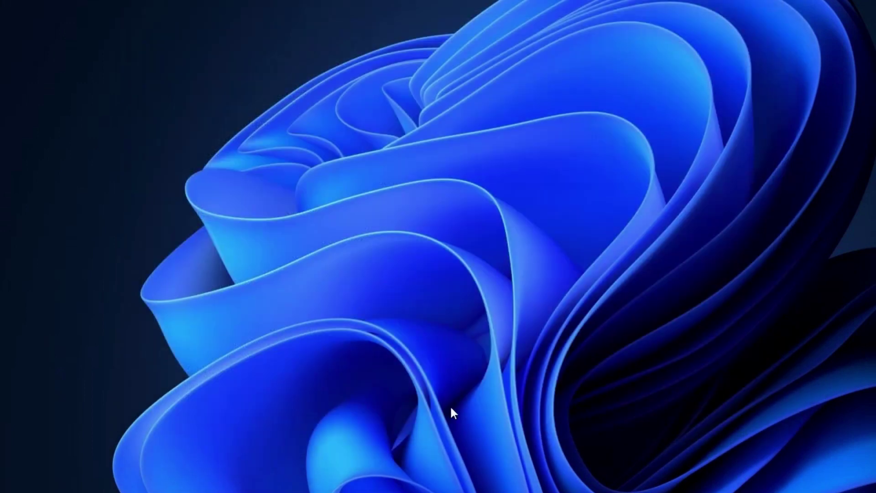
Step: Launch Command Prompt as administrator from search and enter sfc /scannow
{"action": "key", "text": "super+s"}
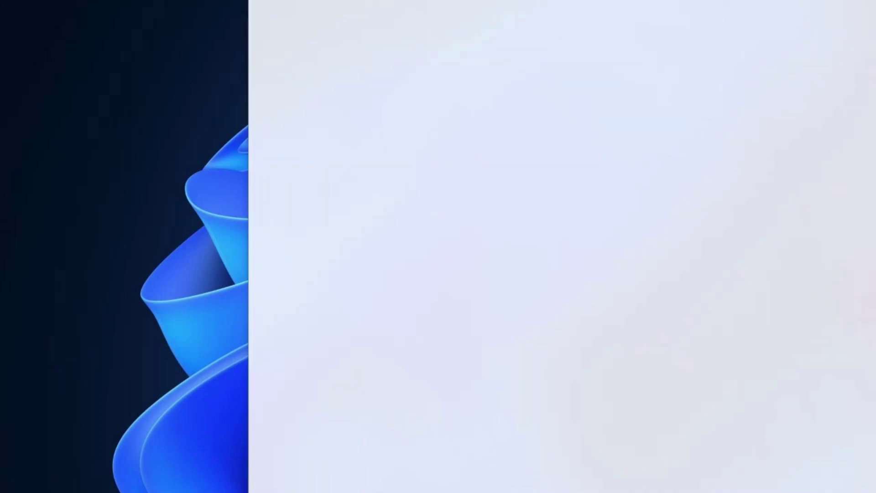
{"action": "type", "text": "c"}
{"action": "type", "text": "d"}
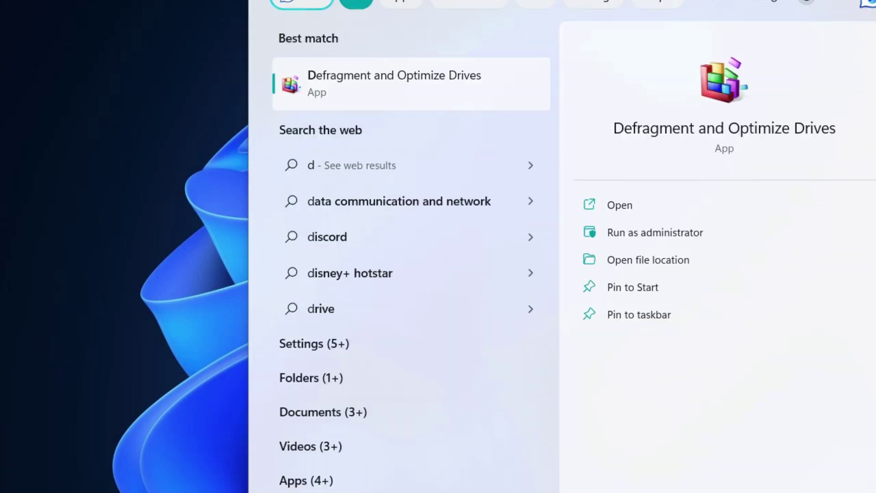
{"action": "key", "text": "BackSpace"}
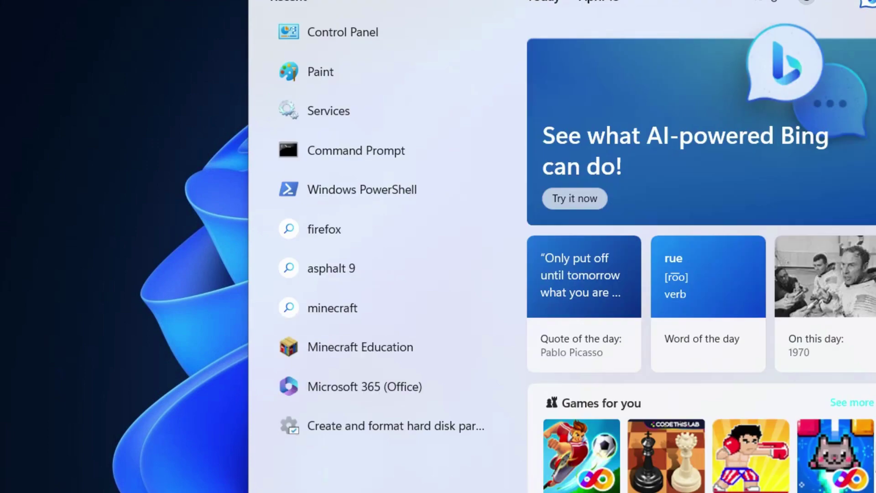
{"action": "type", "text": "cmd"}
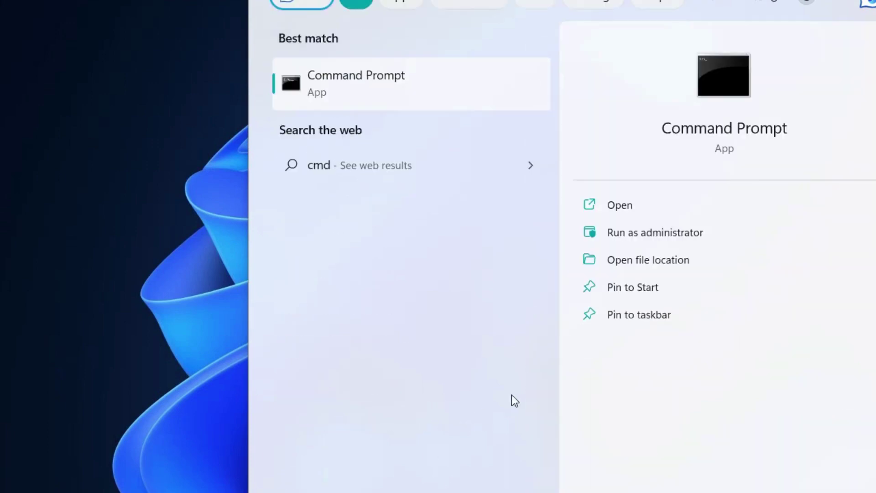
{"action": "left_click", "coordinate": [672, 234]}
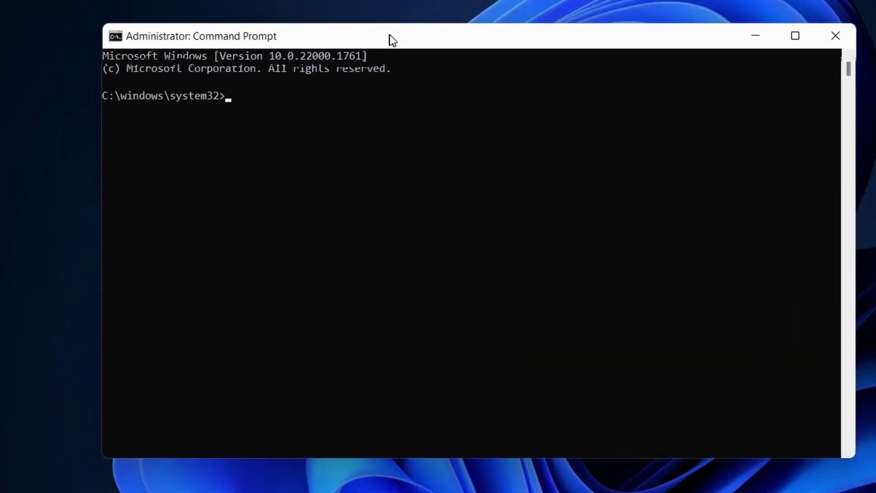
{"action": "type", "text": "sfc /scannow"}
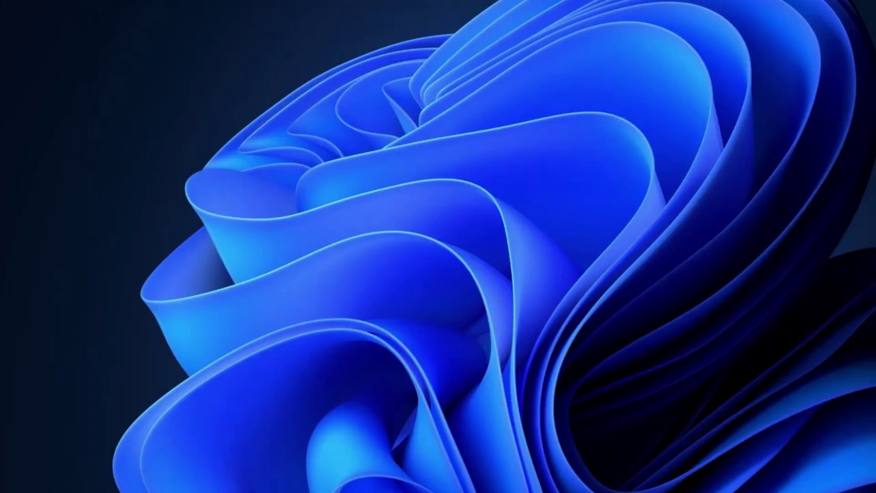
Step: Run rstrui from the Run box; with no restore points found, open System Protection settings
{"action": "key", "text": "super+x"}
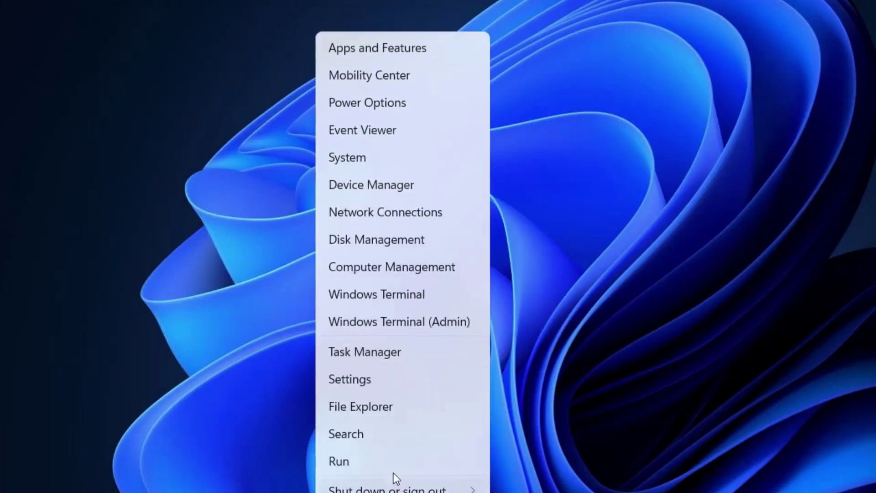
{"action": "left_click", "coordinate": [349, 464]}
{"action": "key", "text": "BackSpace"}
{"action": "left_click_drag", "start_coordinate": [137, 357], "coordinate": [470, 214]}
{"action": "type", "text": "rstr"}
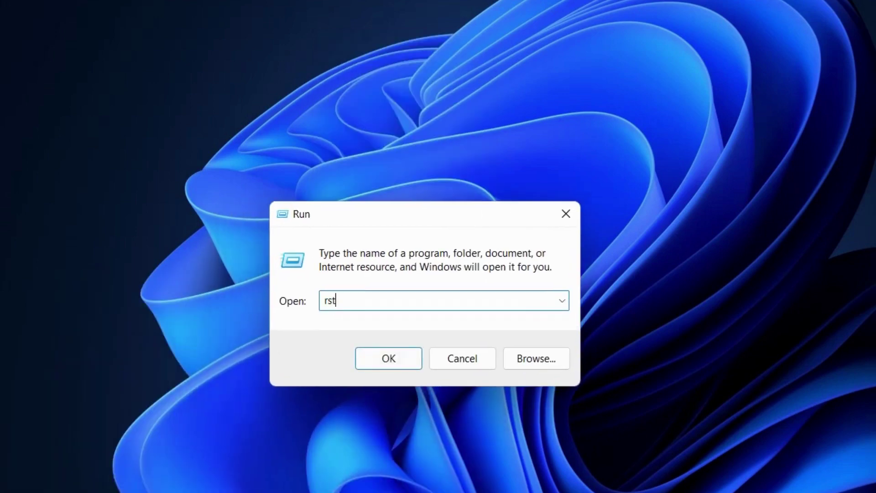
{"action": "type", "text": "ui"}
{"action": "left_click", "coordinate": [387, 357]}
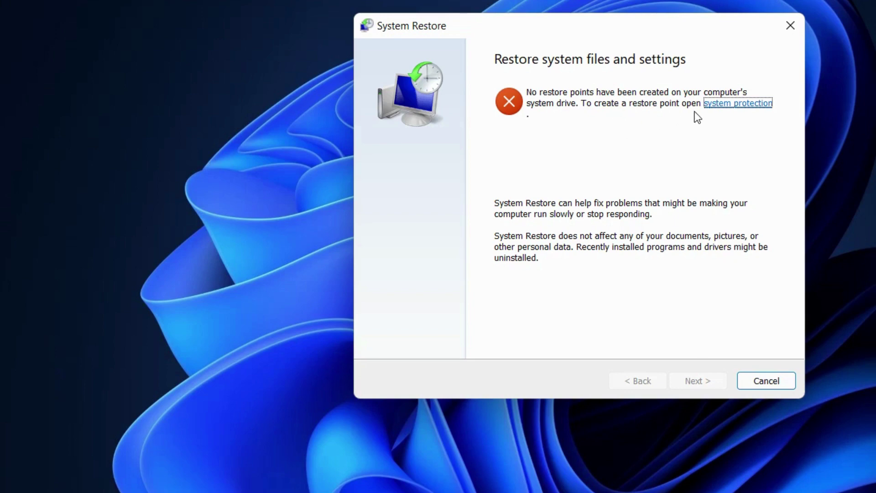
{"action": "left_click", "coordinate": [730, 104]}
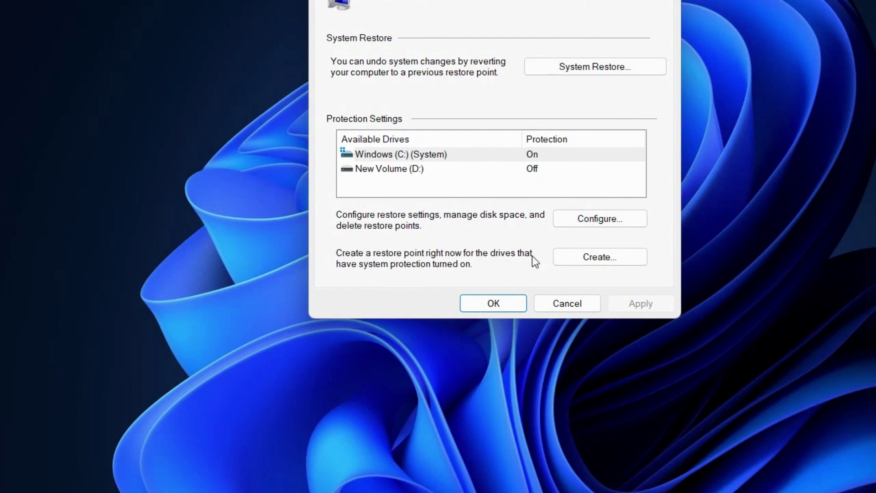
Step: Create a restore point described as 'windows update' for drive C:, then close System Properties
{"action": "left_click", "coordinate": [603, 258]}
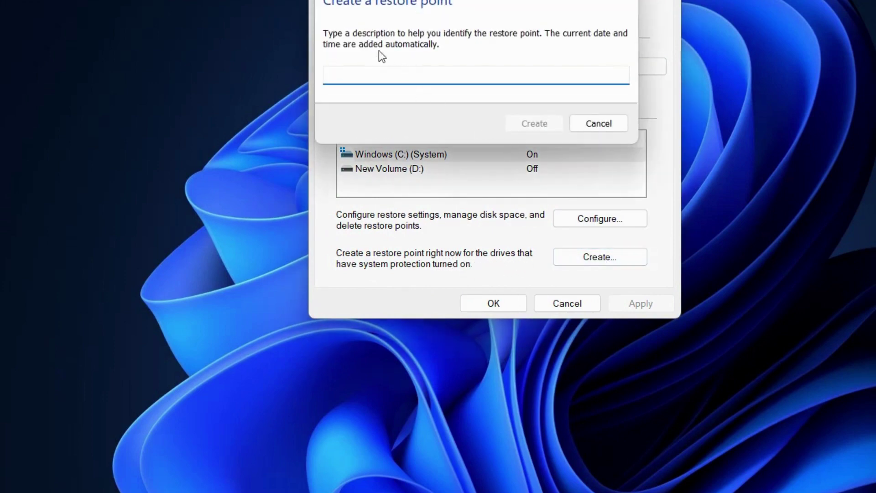
{"action": "type", "text": "windows"}
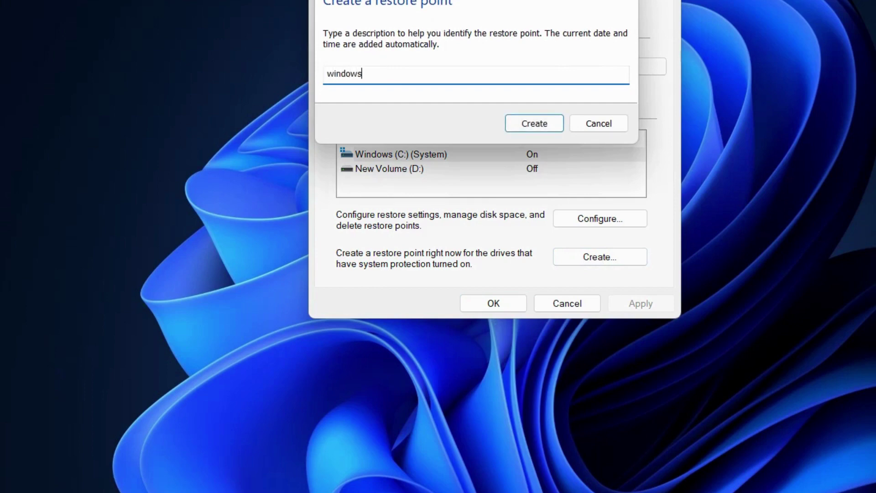
{"action": "type", "text": " update"}
{"action": "left_click", "coordinate": [534, 126]}
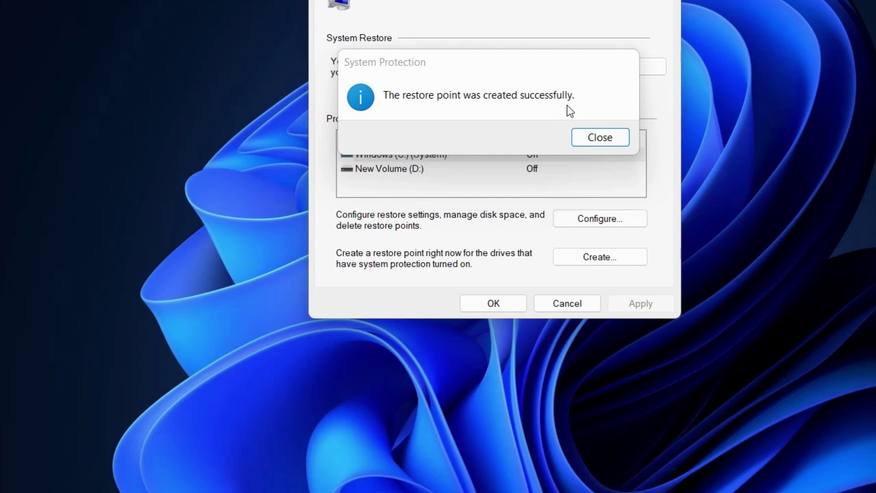
{"action": "left_click", "coordinate": [596, 140]}
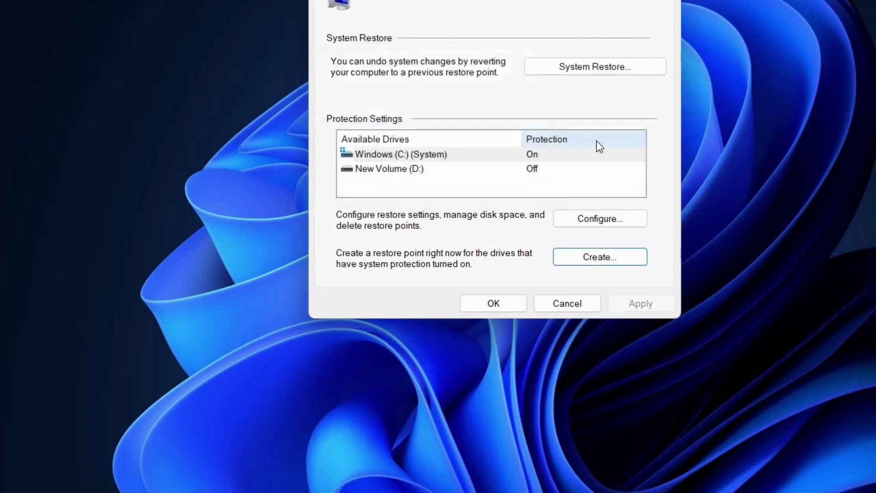
{"action": "left_click", "coordinate": [483, 307]}
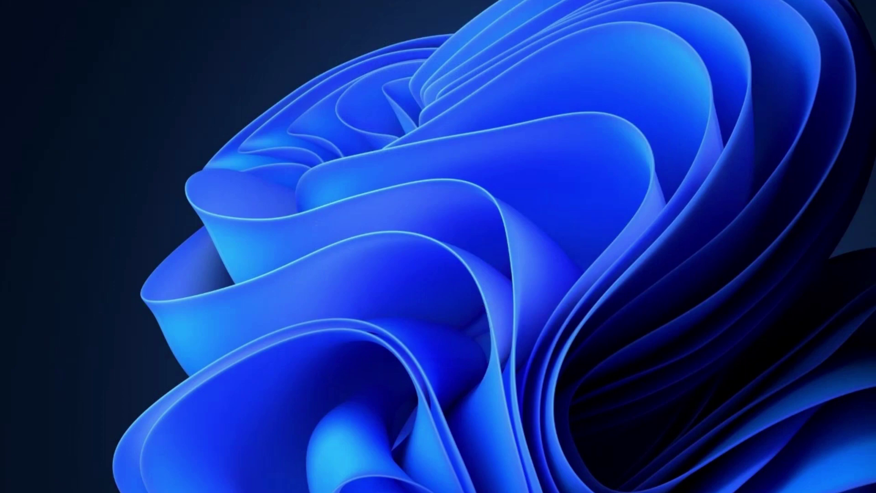
Step: Run rstrui again and advance to the list showing the 'windows update' point of 13-04-2023
{"action": "key", "text": "super+x"}
{"action": "left_click", "coordinate": [358, 461]}
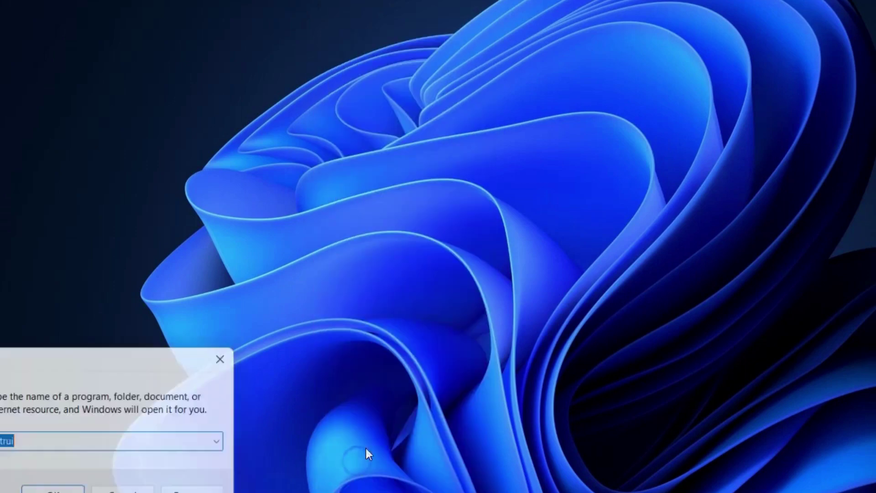
{"action": "left_click_drag", "start_coordinate": [147, 363], "coordinate": [495, 201]}
{"action": "left_click", "coordinate": [433, 280]}
{"action": "left_click", "coordinate": [403, 340]}
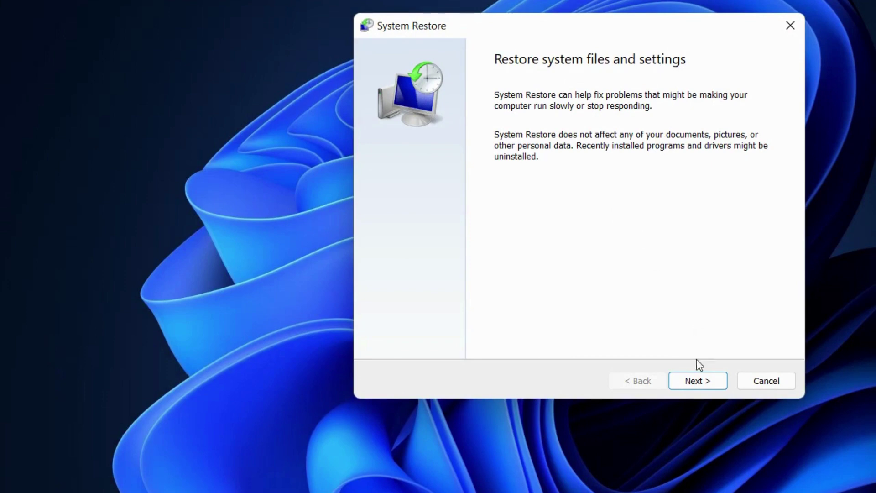
{"action": "left_click", "coordinate": [698, 382]}
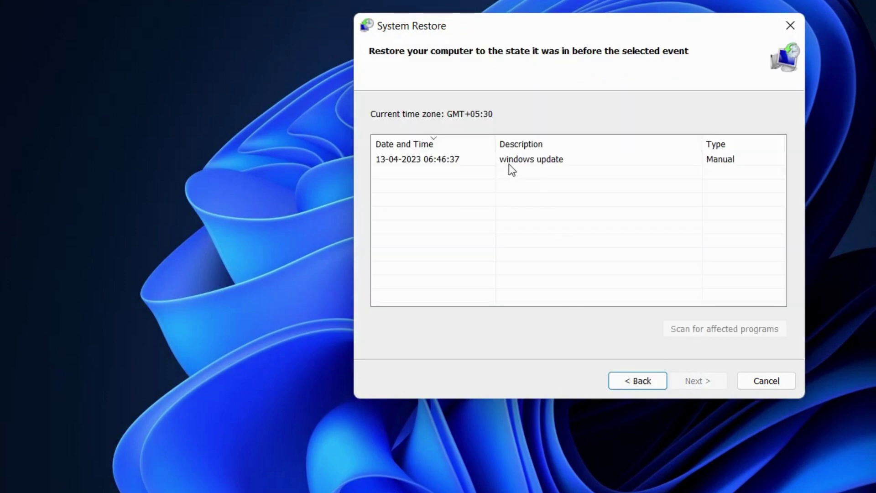